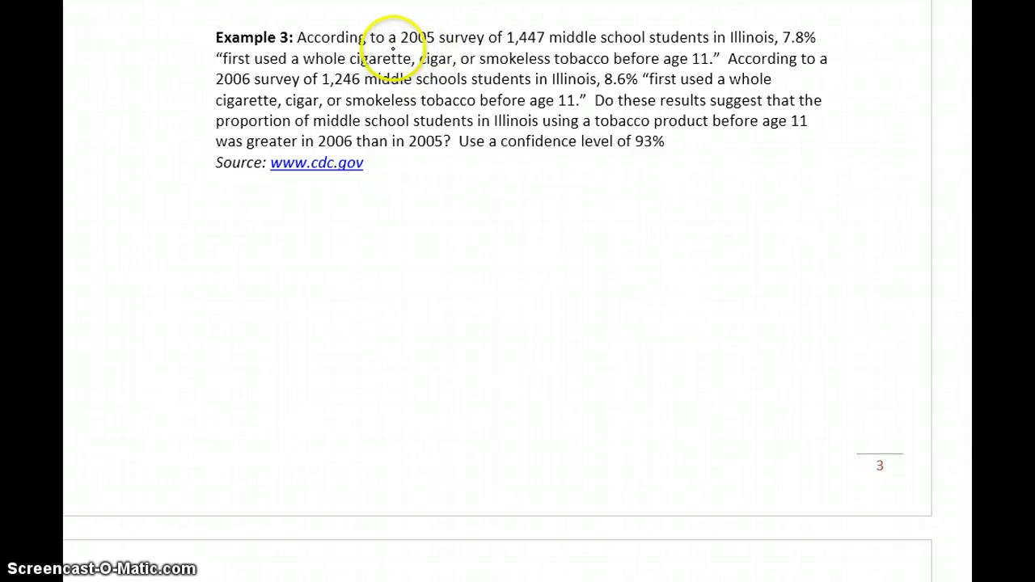
- Underline the 2005 figures (1,447 students, 7.8%) in blue and the 2006 figures (1,246, 8.6%) in green
left_click_drag(398, 49, 815, 37)
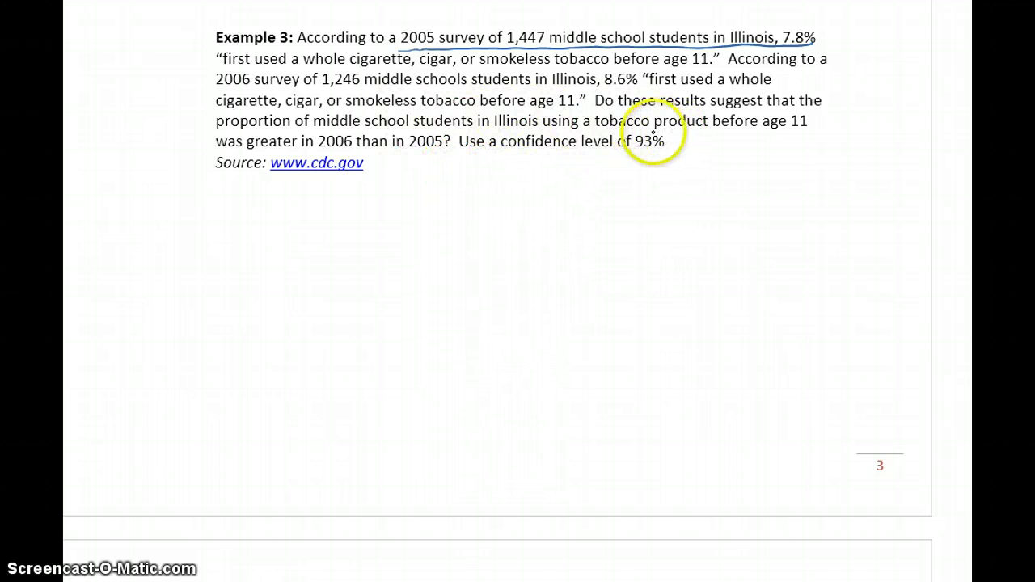
left_click_drag(216, 89, 639, 87)
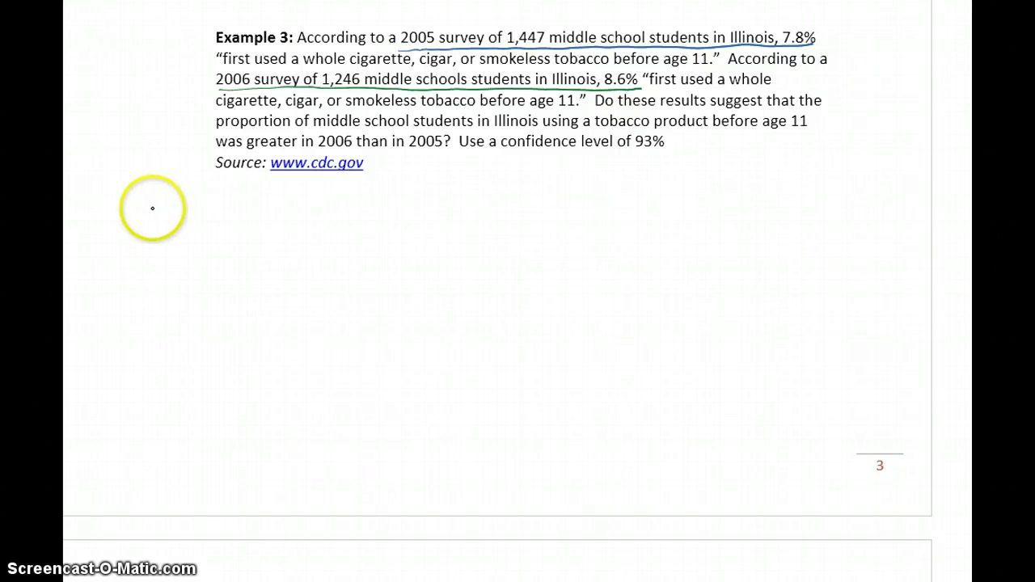
- Handwrite n₁ = 1447, p̂₁ = 0.078 and n₁p̂₁ ≈ 113 below the problem in blue
mouse_move(154, 211)
left_mouse_down()
mouse_move(212, 194)
mouse_move(211, 203)
mouse_move(270, 194)
left_mouse_up()
mouse_move(145, 259)
left_mouse_down()
mouse_move(166, 244)
mouse_move(162, 229)
mouse_move(187, 243)
mouse_move(271, 243)
left_mouse_up()
left_click(223, 248)
mouse_move(102, 295)
left_mouse_down()
mouse_move(122, 306)
mouse_move(143, 290)
mouse_move(151, 298)
mouse_move(154, 280)
left_mouse_up()
mouse_move(149, 292)
left_mouse_down()
mouse_move(152, 301)
mouse_move(173, 283)
left_mouse_up()
mouse_move(165, 291)
left_mouse_down()
mouse_move(195, 277)
mouse_move(190, 297)
mouse_move(275, 300)
mouse_move(278, 287)
mouse_move(276, 296)
left_mouse_up()
- Handwrite n₁(1−p̂₁) ≈ 1334 and begin n₂ = on the right
mouse_move(277, 289)
left_mouse_down()
mouse_move(301, 285)
mouse_move(316, 302)
mouse_move(341, 298)
mouse_move(335, 275)
left_mouse_up()
mouse_move(341, 285)
left_mouse_down()
mouse_move(342, 252)
mouse_move(348, 301)
mouse_move(394, 277)
mouse_move(423, 279)
mouse_move(419, 291)
mouse_move(444, 287)
left_mouse_up()
left_click_drag(440, 273, 438, 296)
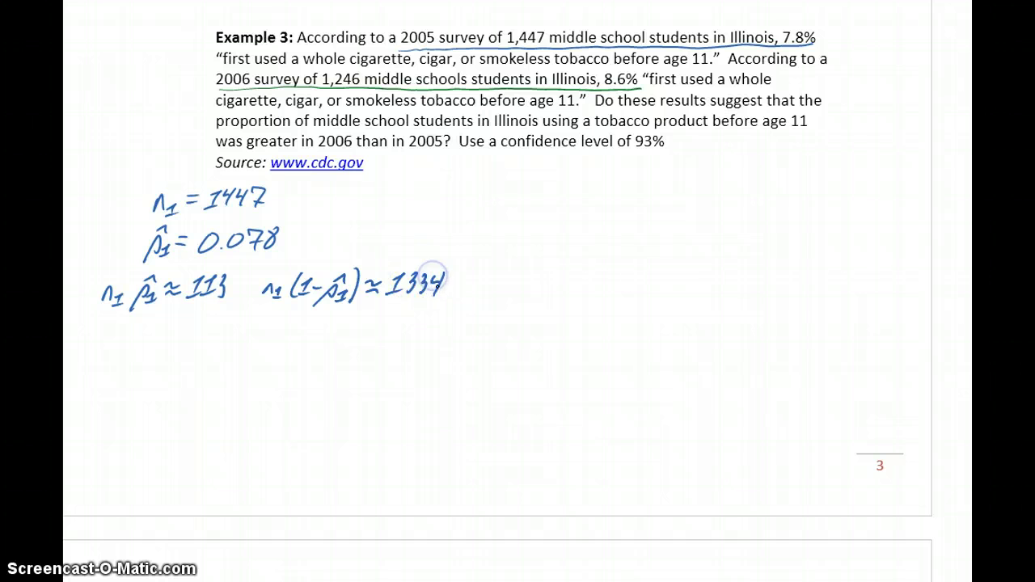
mouse_move(602, 188)
left_mouse_down()
mouse_move(625, 203)
mouse_move(647, 190)
left_mouse_up()
mouse_move(636, 197)
left_mouse_down()
mouse_move(687, 198)
mouse_move(714, 199)
left_mouse_up()
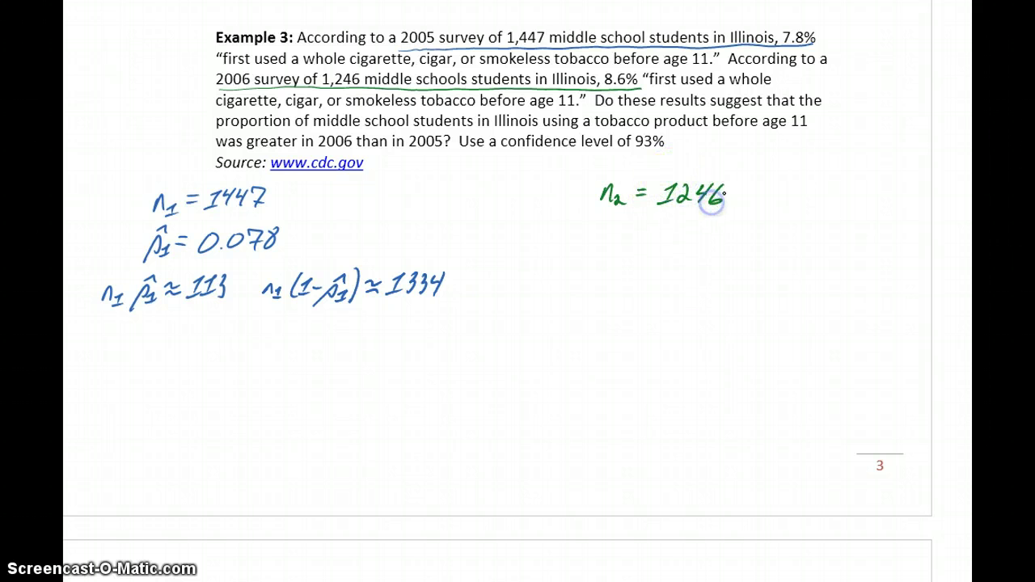
- Handwrite p̂₂ = 0.086, n₂p̂₂ ≈ 107 and n₂(1−p̂₂) ≈ 1139 in green on the right
mouse_move(588, 249)
left_mouse_down()
mouse_move(597, 230)
mouse_move(616, 243)
mouse_move(657, 229)
mouse_move(667, 241)
left_mouse_up()
left_click_drag(684, 229, 713, 234)
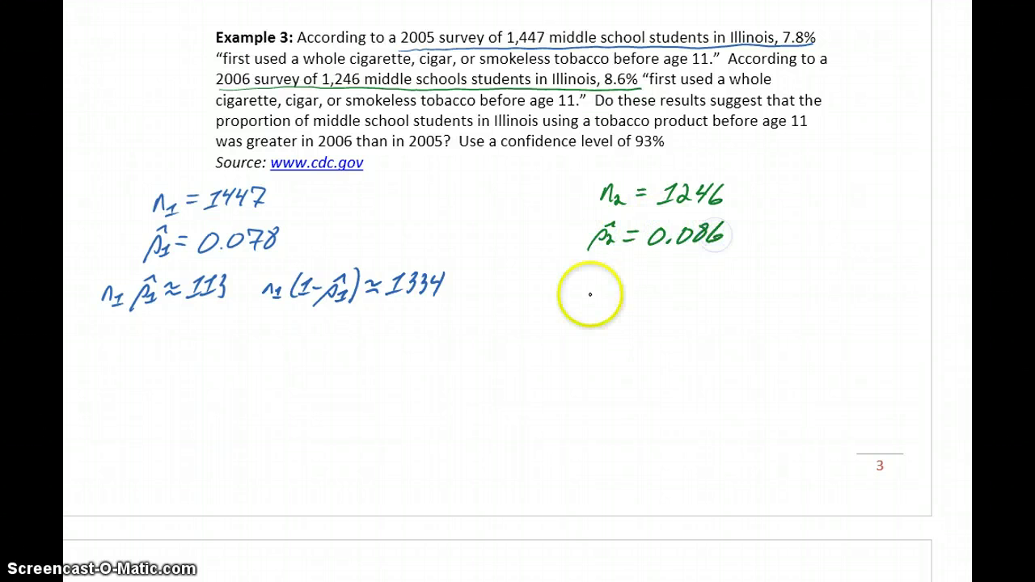
left_click_drag(561, 282, 616, 289)
mouse_move(606, 270)
left_mouse_down()
mouse_move(664, 273)
mouse_move(658, 285)
mouse_move(698, 266)
mouse_move(683, 283)
mouse_move(744, 281)
left_mouse_up()
left_click_drag(573, 284, 578, 291)
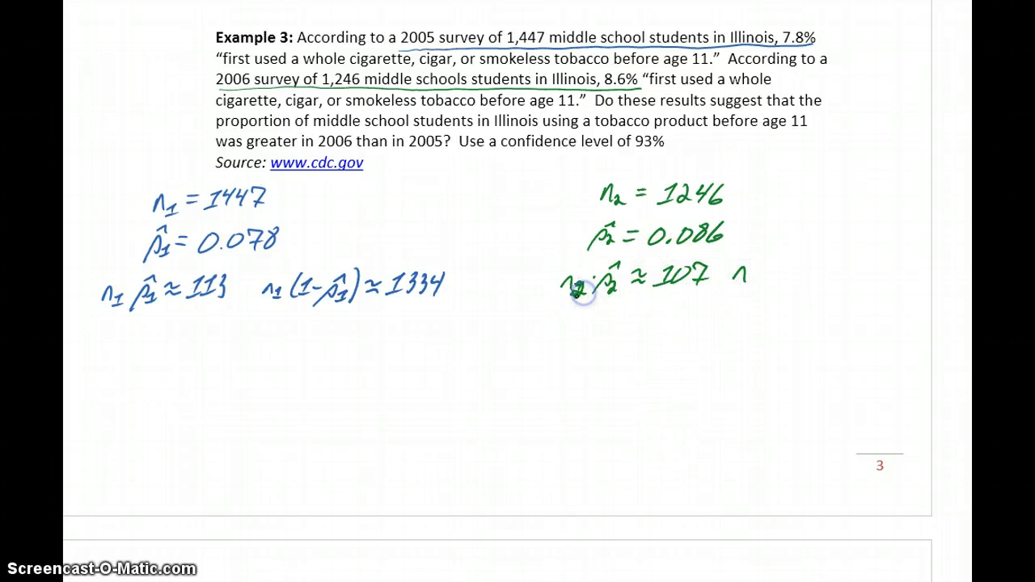
mouse_move(745, 280)
left_mouse_down()
mouse_move(772, 270)
mouse_move(798, 277)
mouse_move(792, 256)
mouse_move(835, 265)
mouse_move(827, 277)
mouse_move(785, 284)
mouse_move(792, 266)
mouse_move(841, 281)
mouse_move(846, 260)
mouse_move(845, 285)
mouse_move(877, 265)
mouse_move(905, 273)
mouse_move(897, 281)
mouse_move(948, 276)
left_mouse_up()
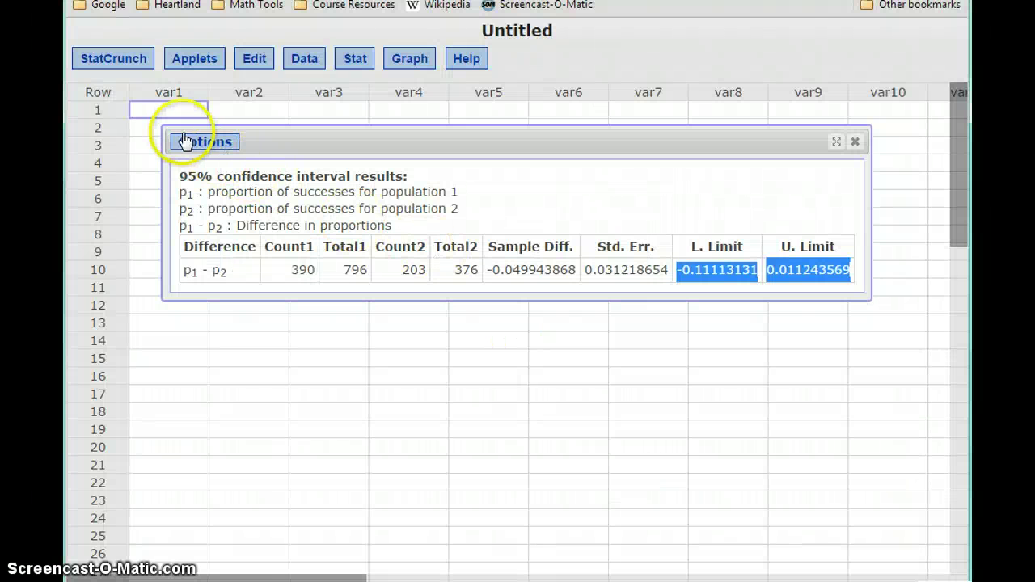
- Edit the StatCrunch two-sample proportion inputs to 113 of 1447 and 107 of 1246
left_click(188, 144)
left_click(197, 162)
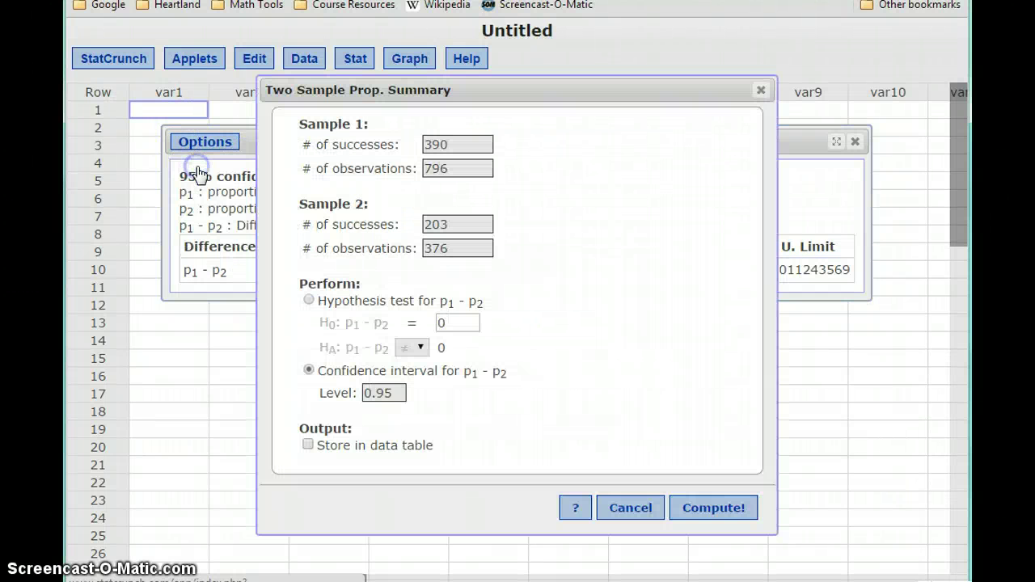
left_click_drag(461, 143, 418, 144)
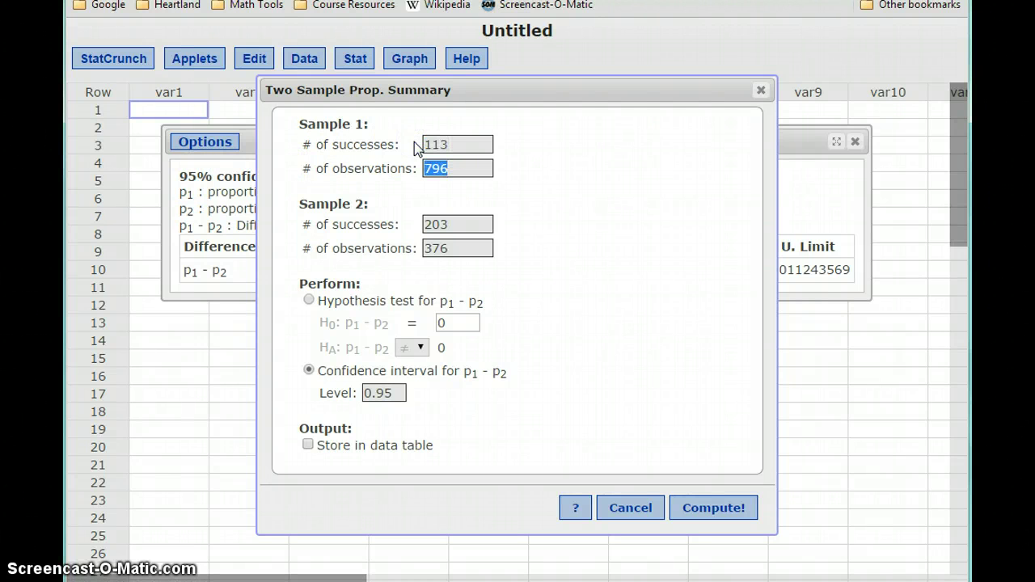
type("1447")
left_click_drag(461, 215, 417, 224)
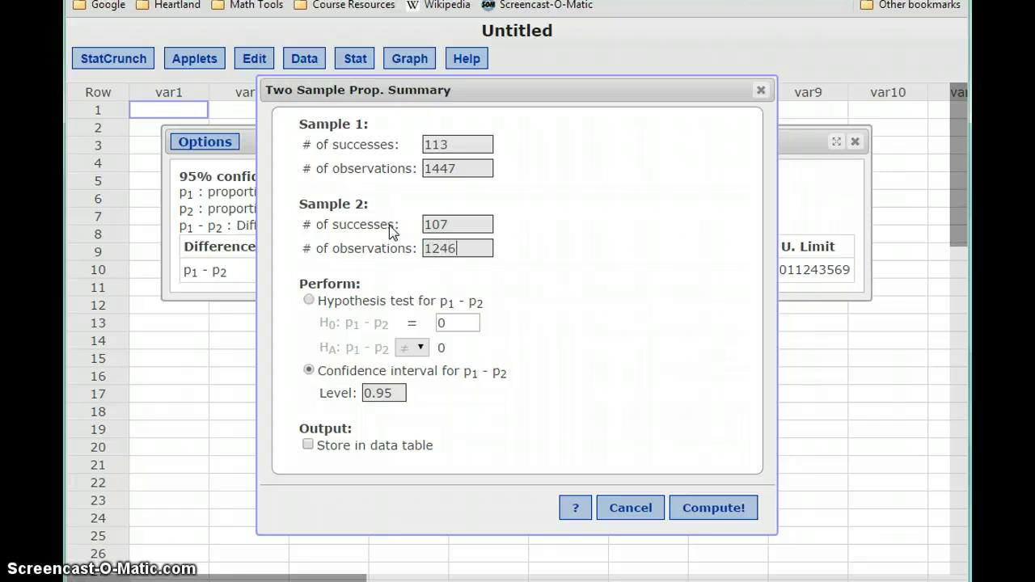
- Compute at 0.93 confidence and select the limits −0.027022257 to 0.011457869
left_click(390, 393)
key("BackSpace")
type("3")
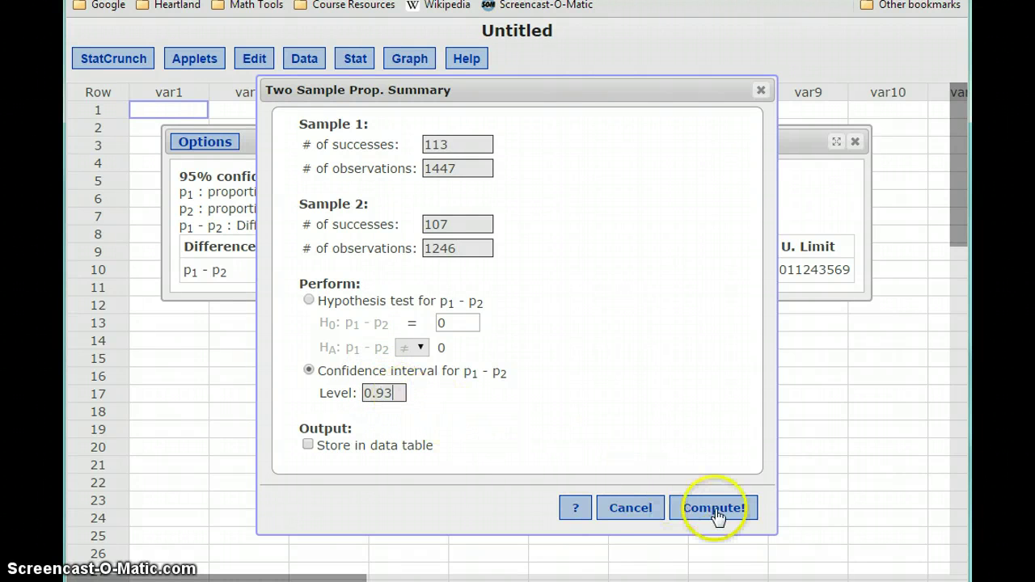
left_click(720, 511)
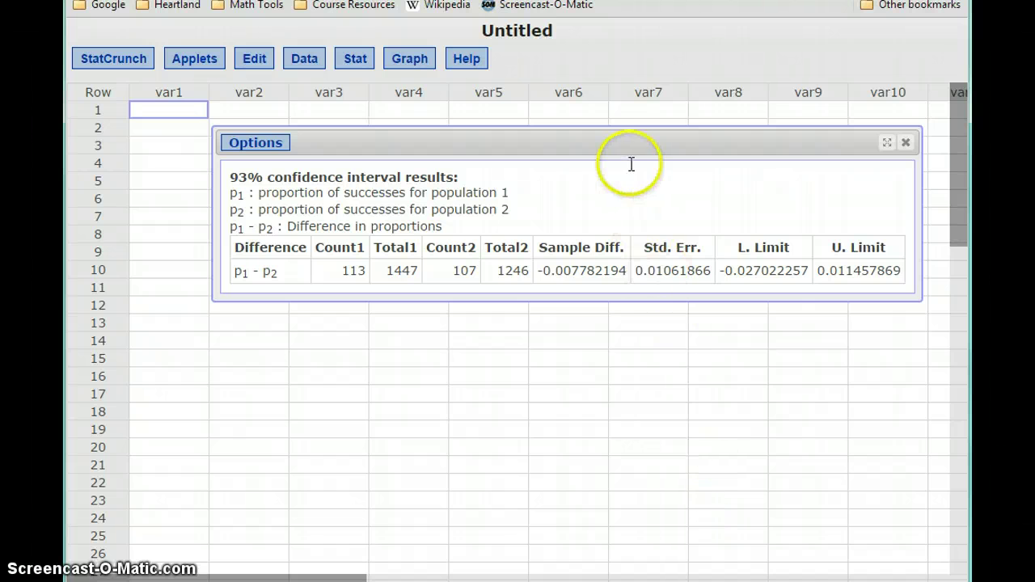
left_click_drag(606, 144, 575, 139)
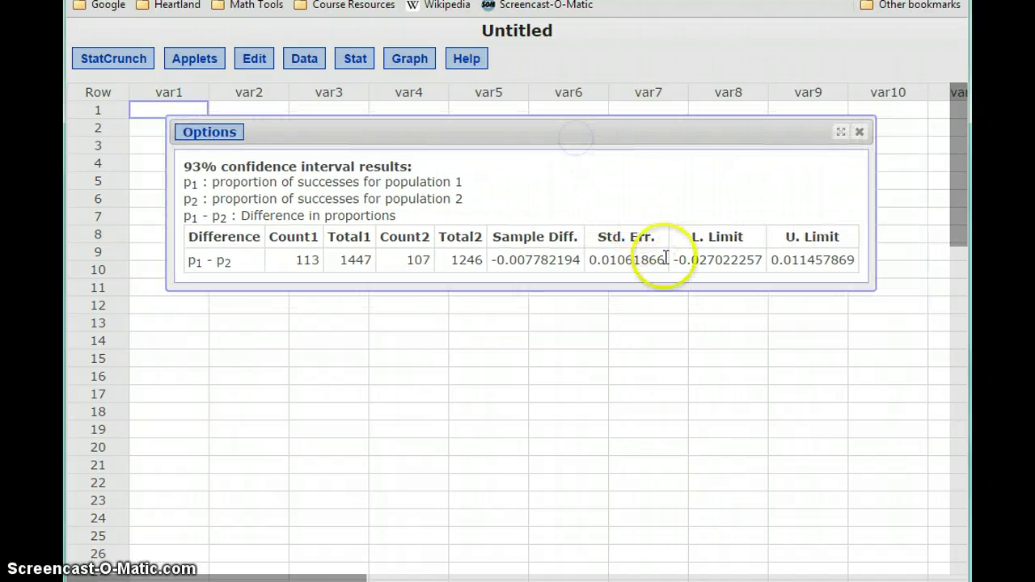
left_click_drag(677, 266, 858, 266)
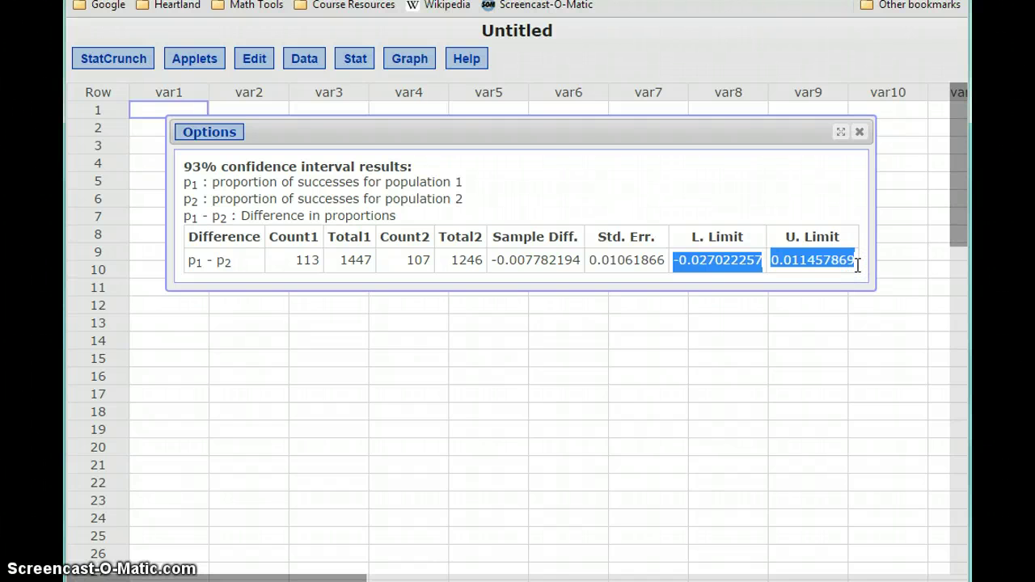
key("alt+Tab")
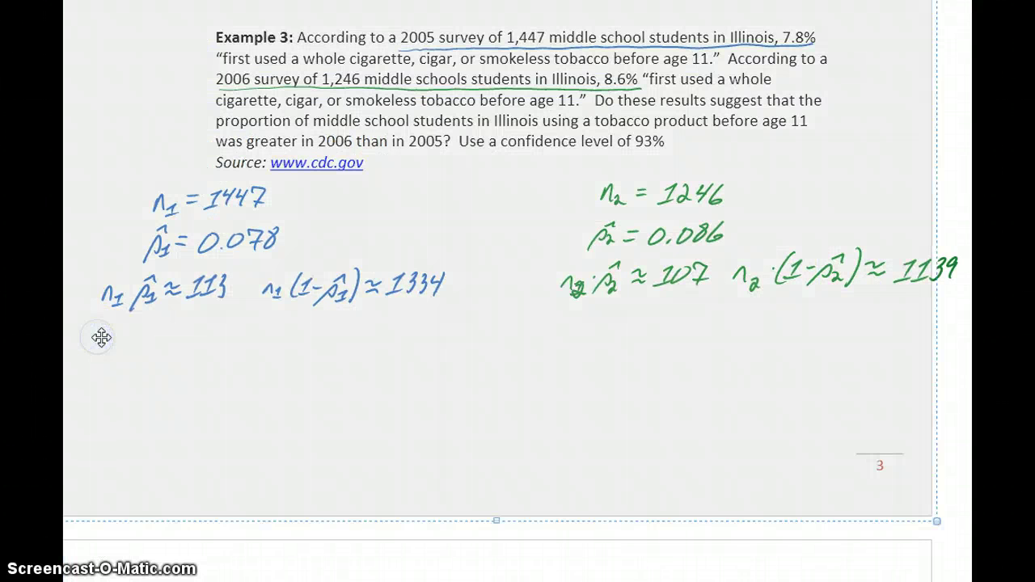
- Type a note below the calculations stating the conditions are met for both samples
left_click(102, 338)
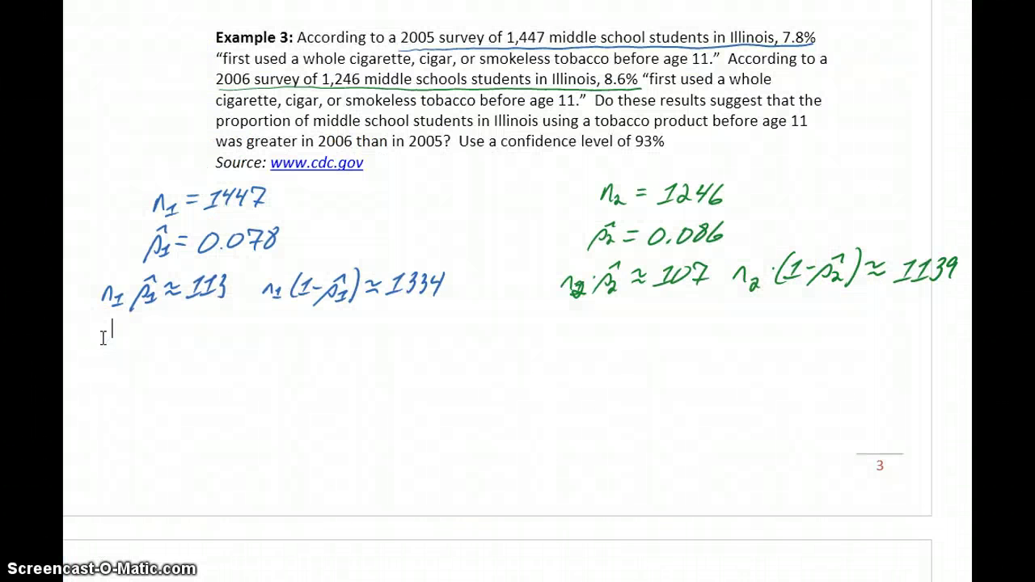
type("The conditions ")
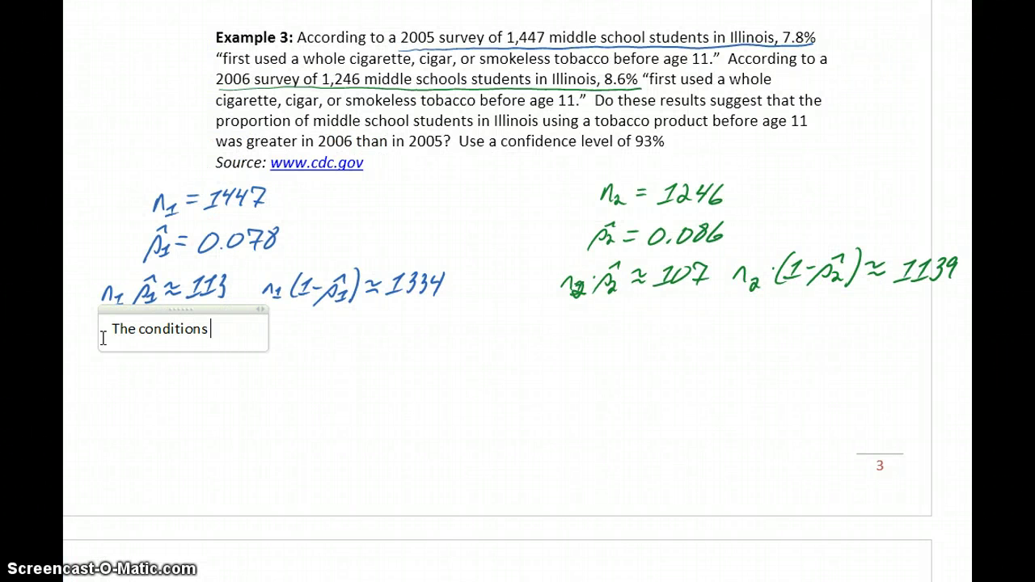
type("are met to const")
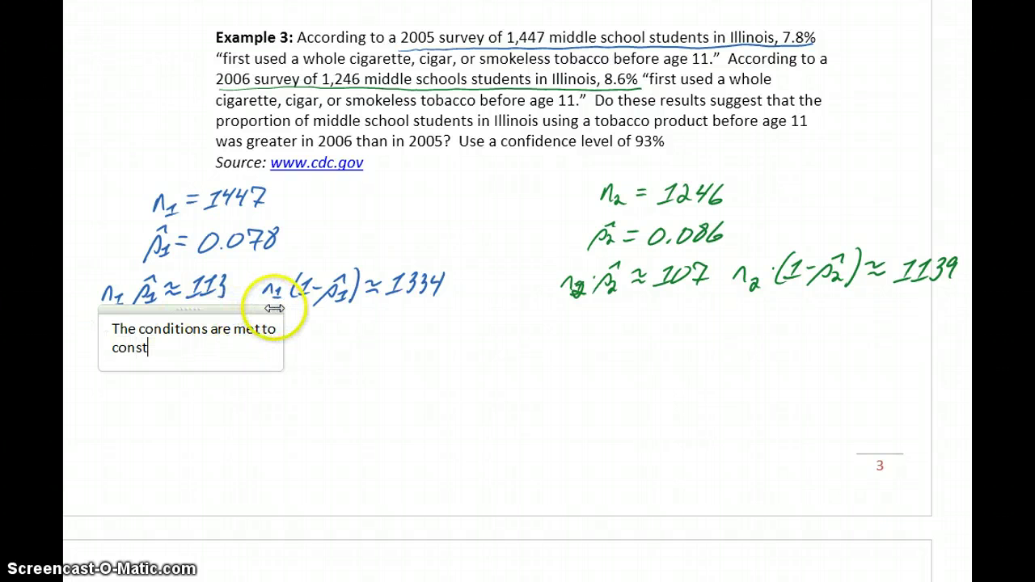
left_click_drag(275, 310, 786, 310)
type("r")
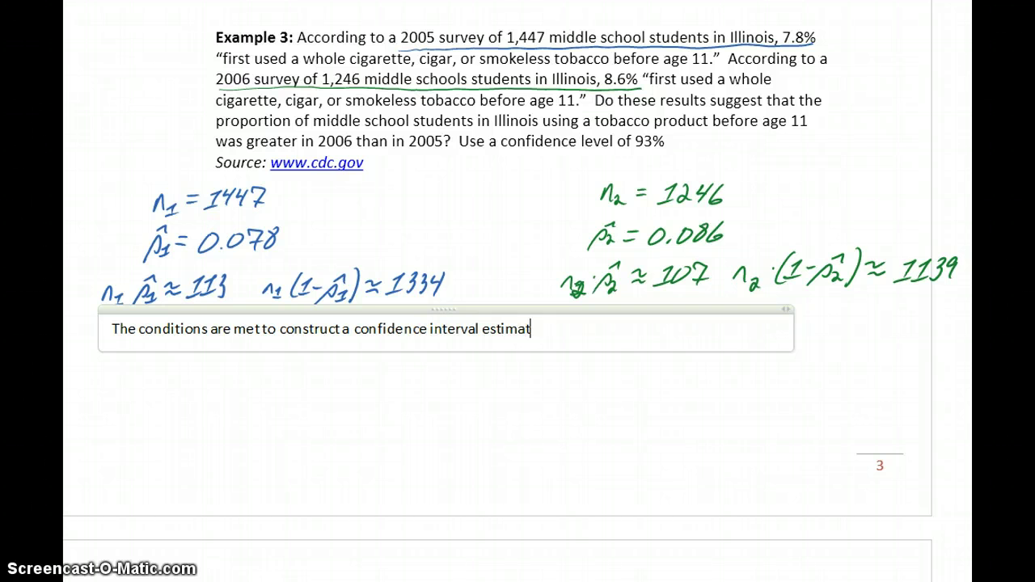
type("r")
key("alt+equal")
type("p₁ − p_2")
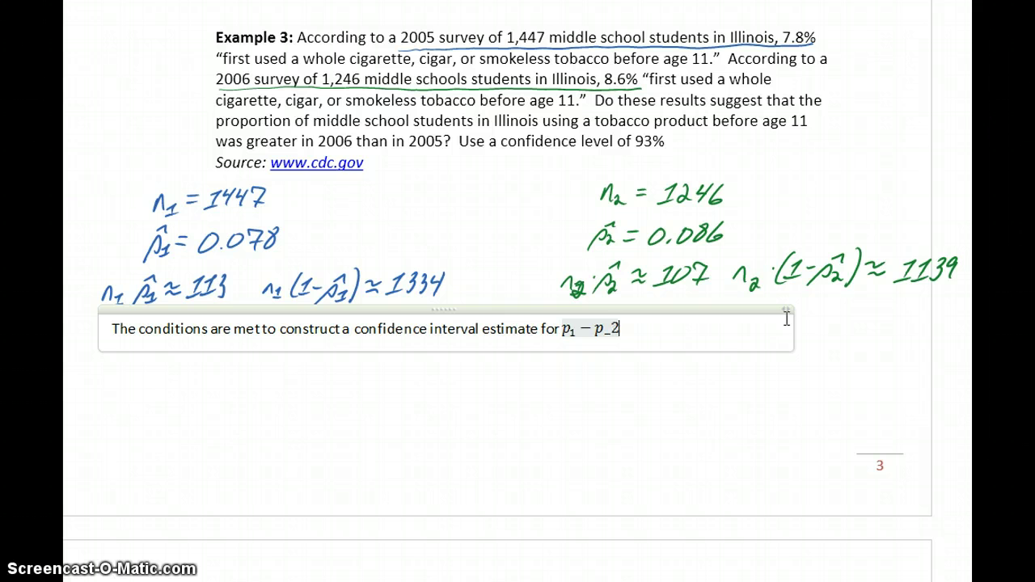
key("space")
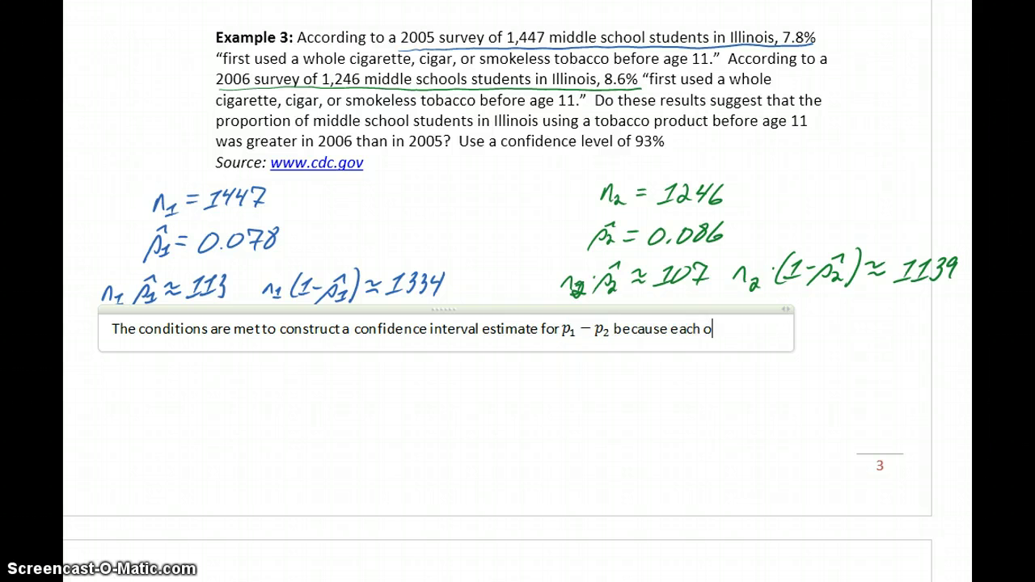
type("les")
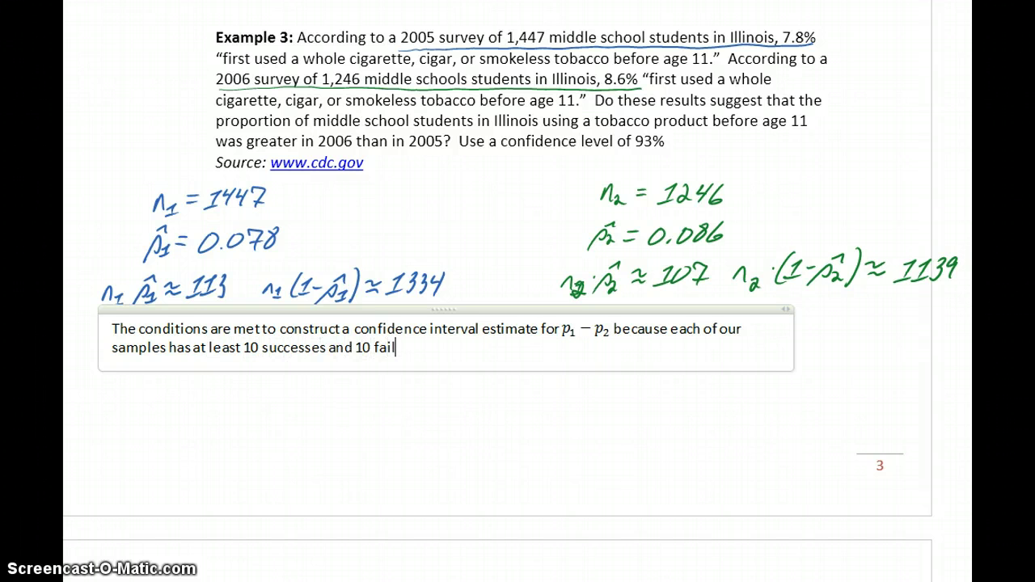
- State that the 93% confidence interval estimate for p₁ − p₂ is (-0.0270, 0.0115)
type("e 9")
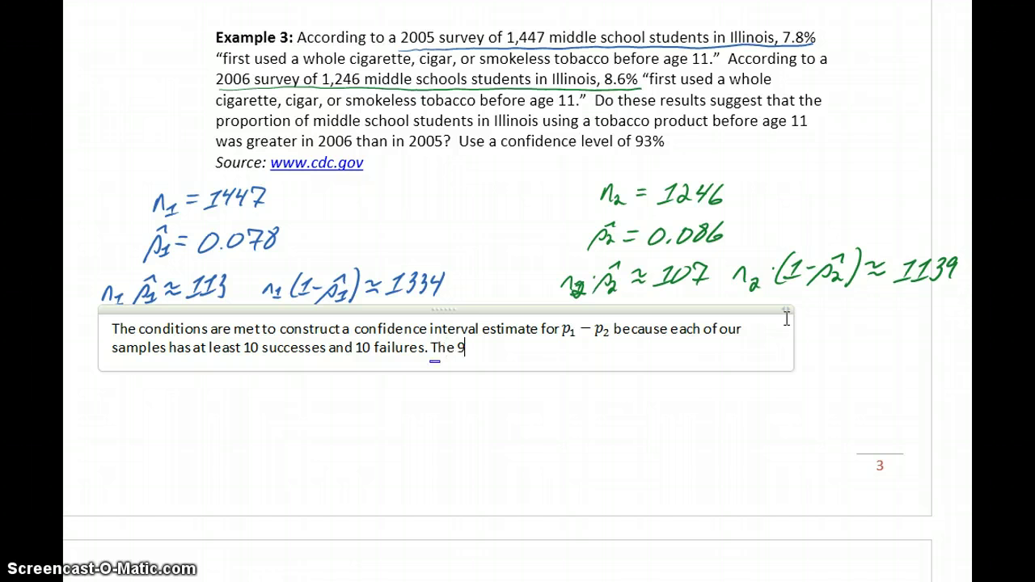
type("3% confidence inte")
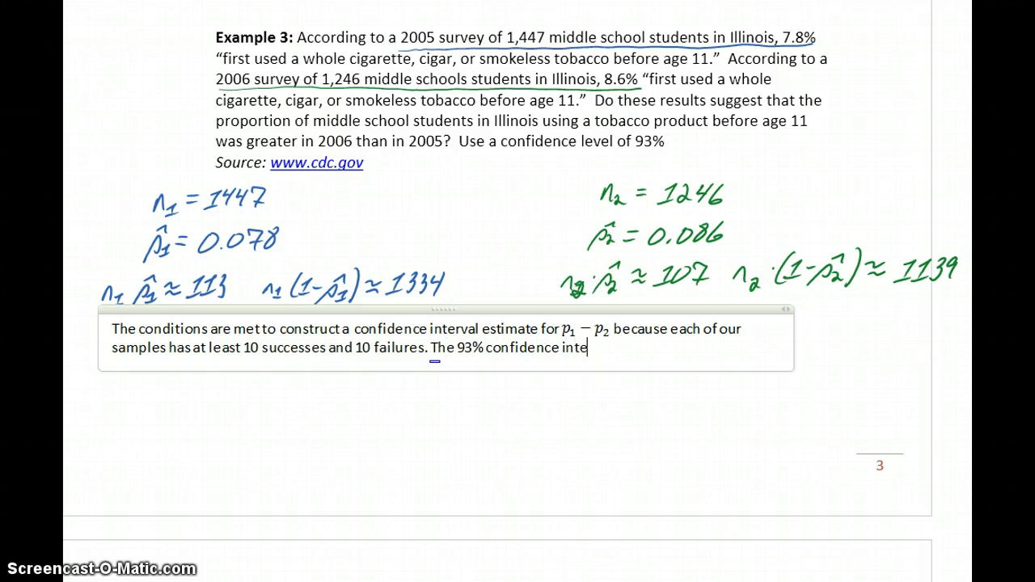
type("rval estimate for")
key("alt+equal")
type("p_1")
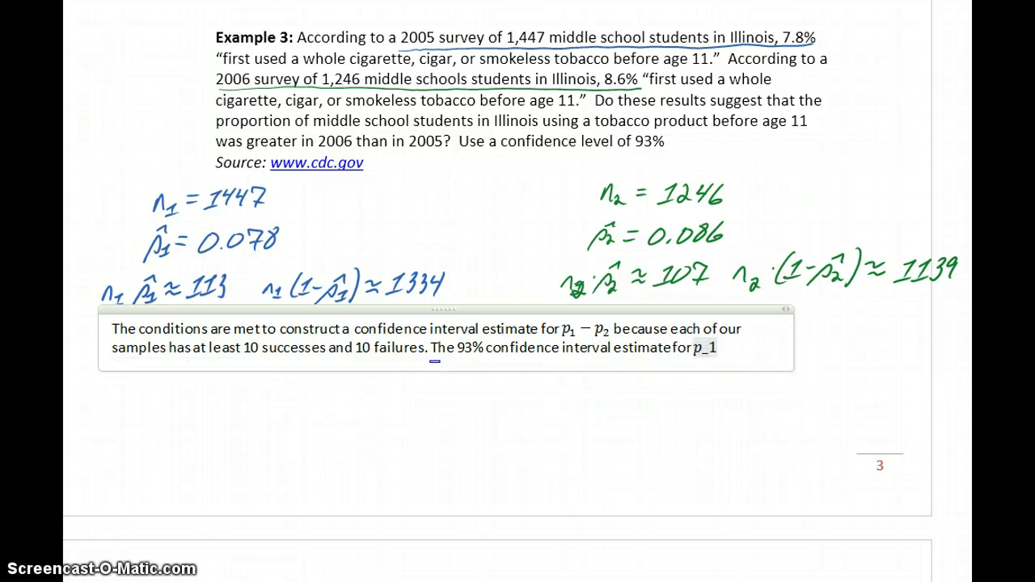
type("-p_2")
key("Right")
type("is")
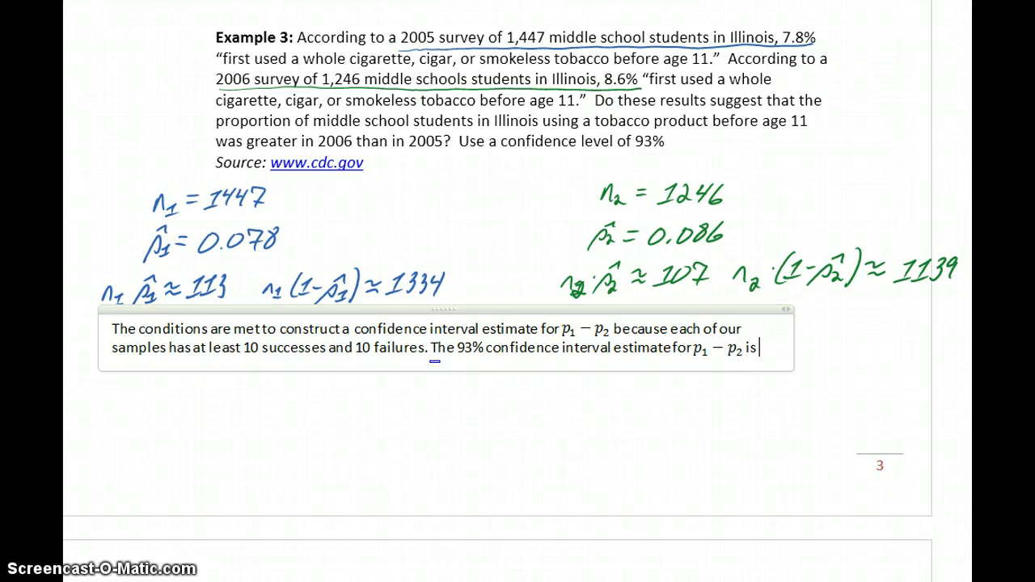
type(" (-0.0270, 0.0115).")
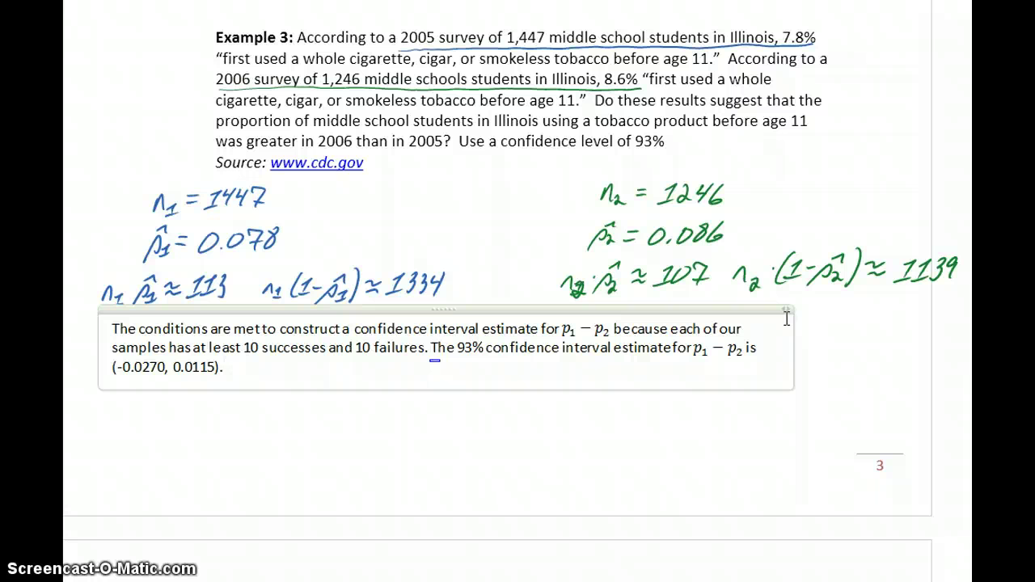
- Type that since 0 is in the confidence interval, p₁ = p₂, correcting the 'proportino' typo
type("Since 0 is included in our")
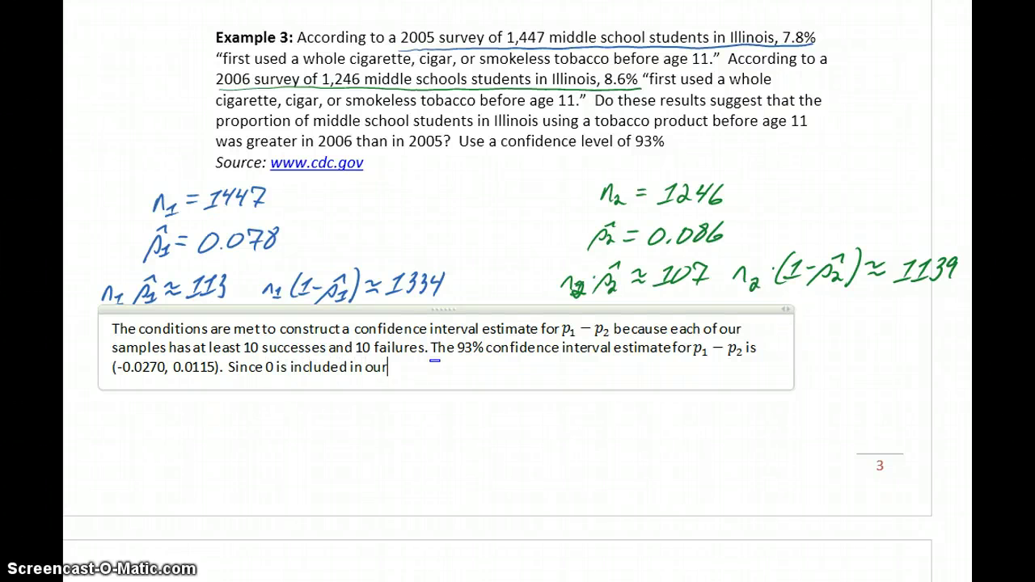
type(" confidence interv")
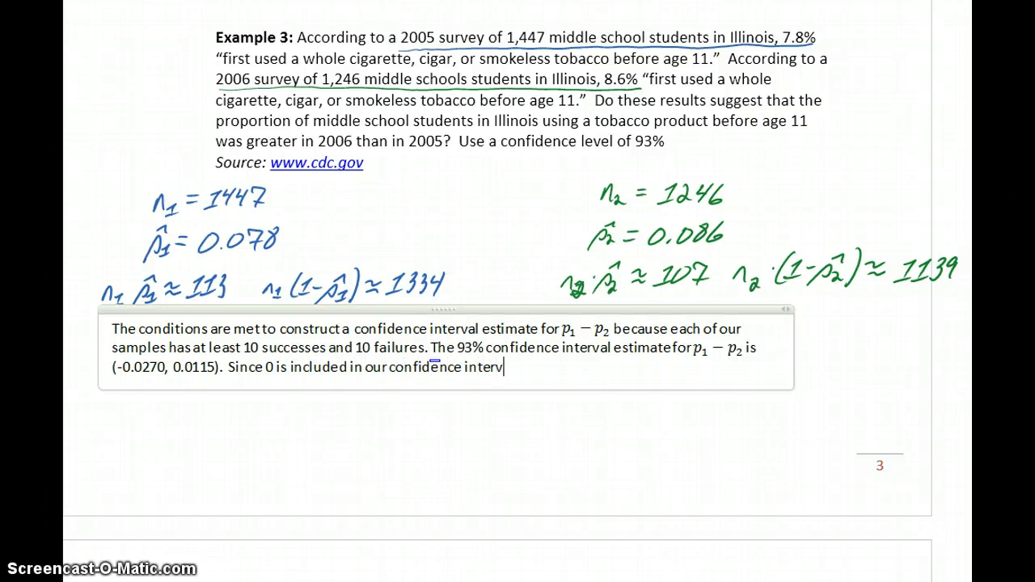
type("al we have to")
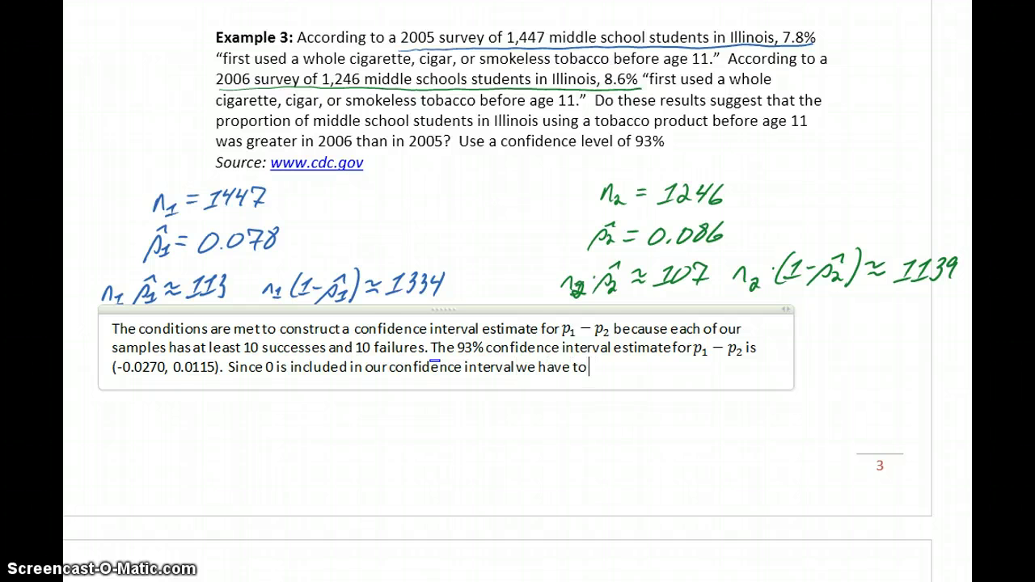
type(" conclude that")
key("alt+equal")
type("p_1 =")
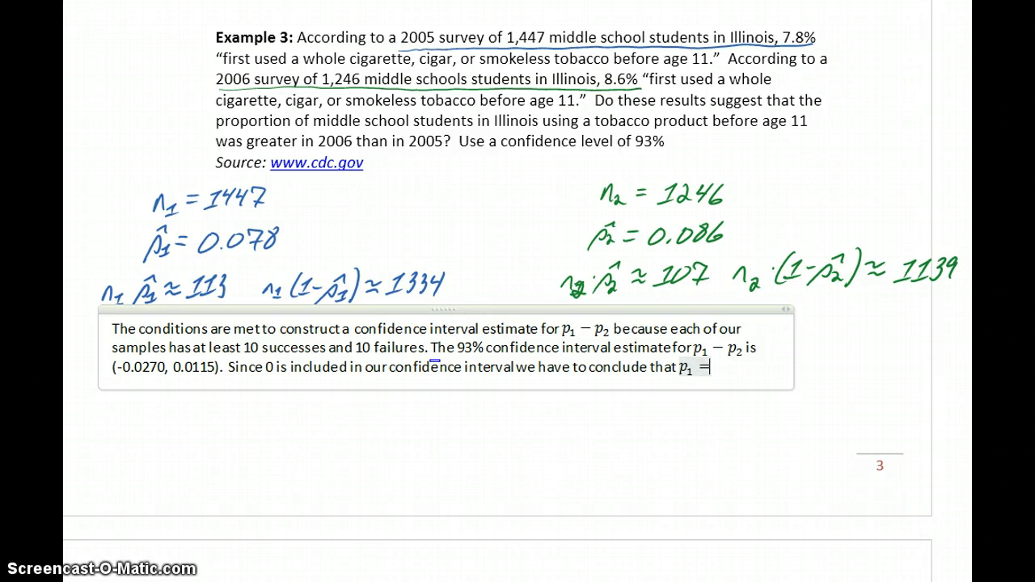
type(" p_2")
key("Right")
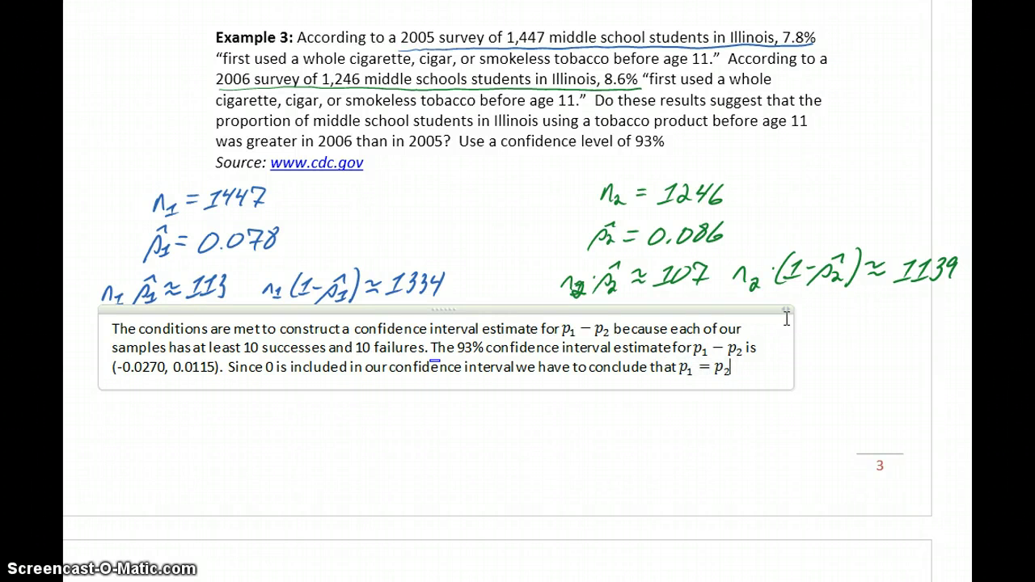
type(", meaning the pr")
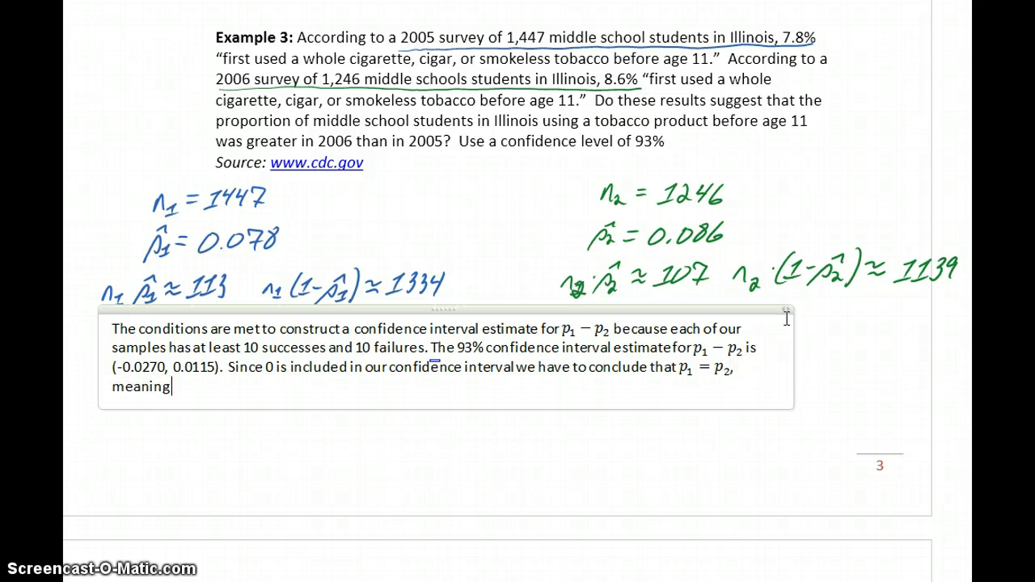
type("oportino of")
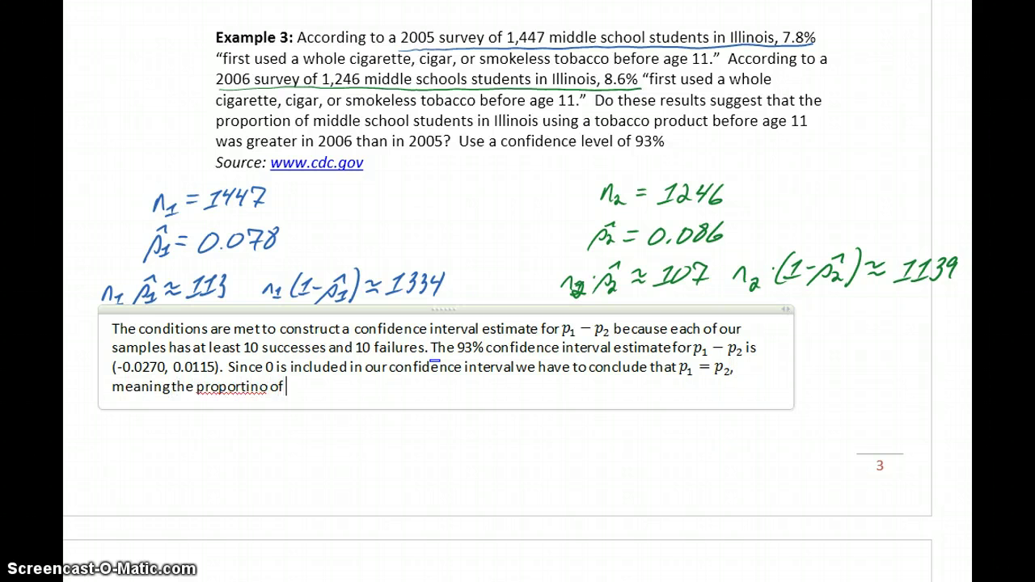
key("BackSpace")
key("BackSpace")
key("BackSpace")
key("BackSpace")
key("BackSpace")
type("ons")
key("BackSpace")
- Add that the 2005 and 2006 proportions are equal and the data doesn't support a 2006 increase
type("of students w")
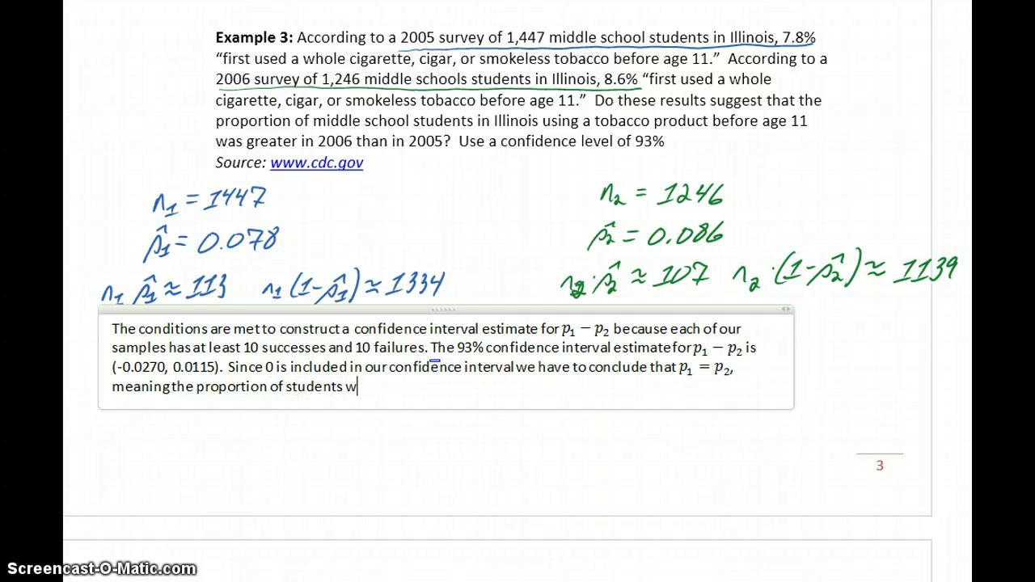
type("ho reported using t")
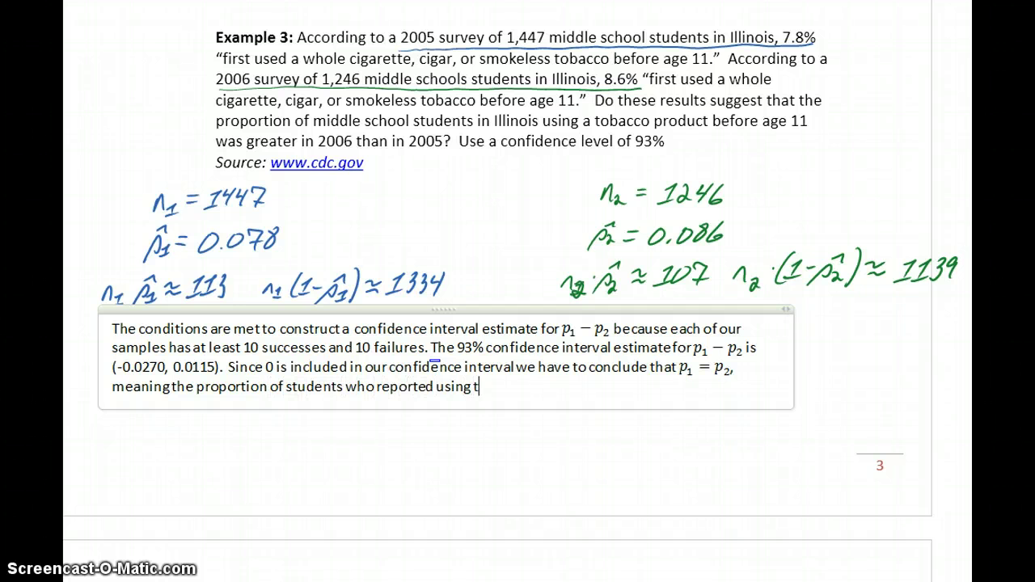
type("obacco prod")
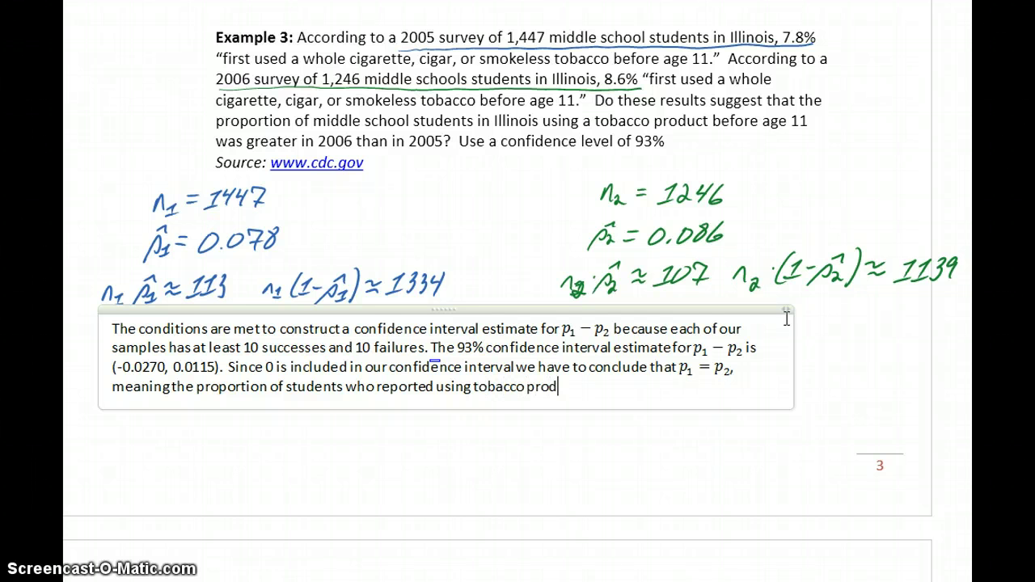
type("ucts before ")
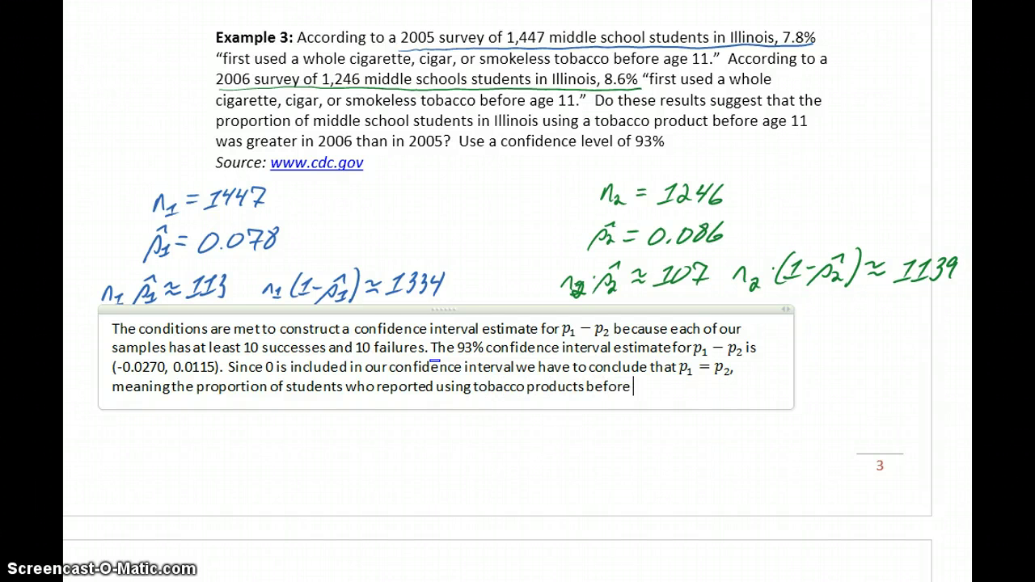
type("age 11 in 2005 is the same")
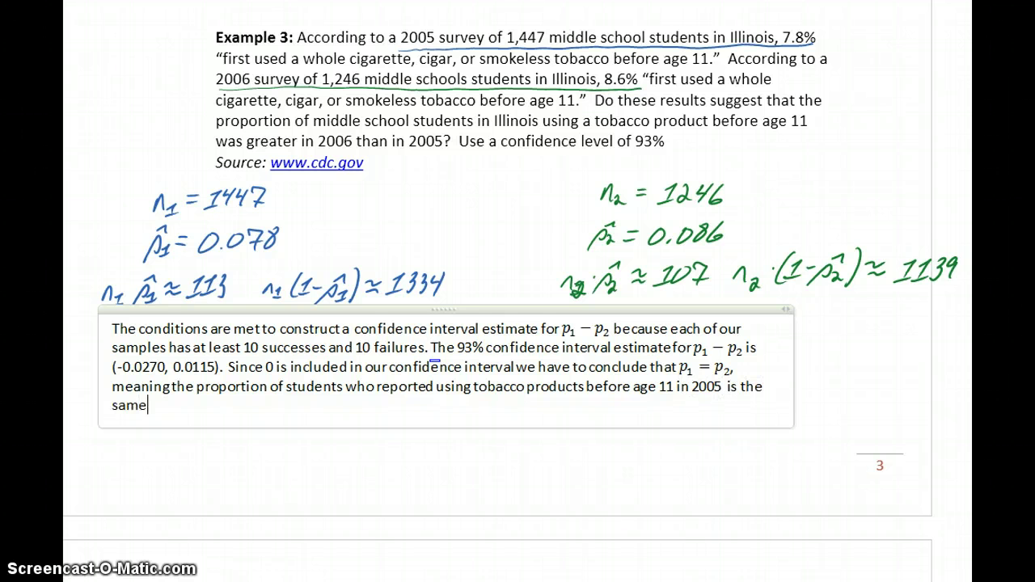
type(" as the po")
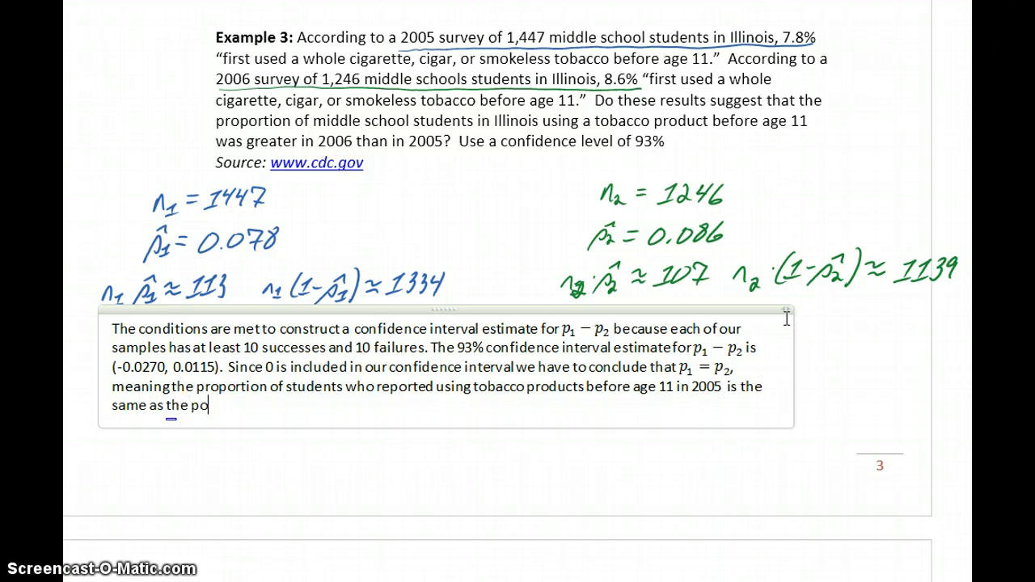
key("BackSpace")
type("roportion in 2")
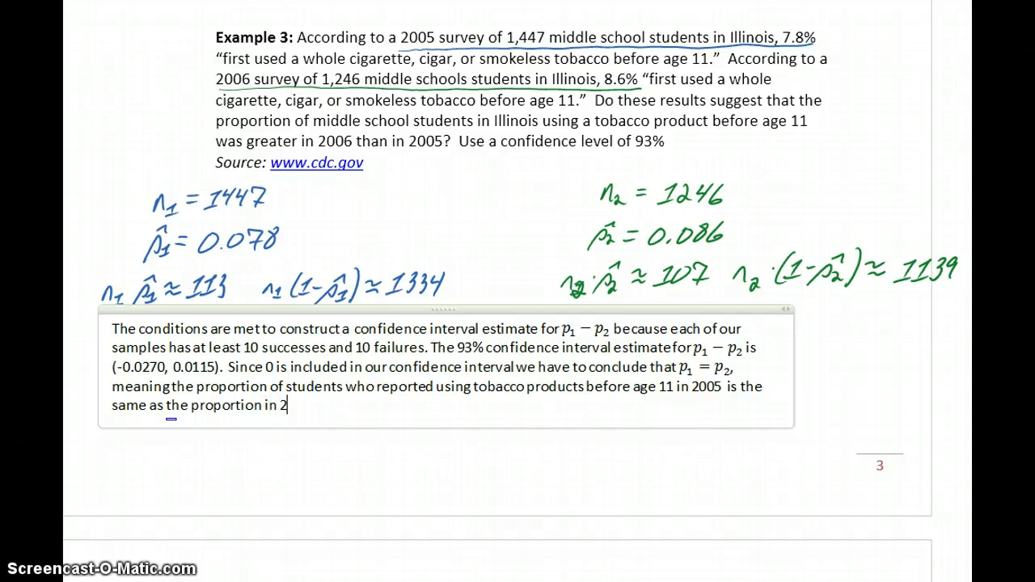
type("006.  The data d")
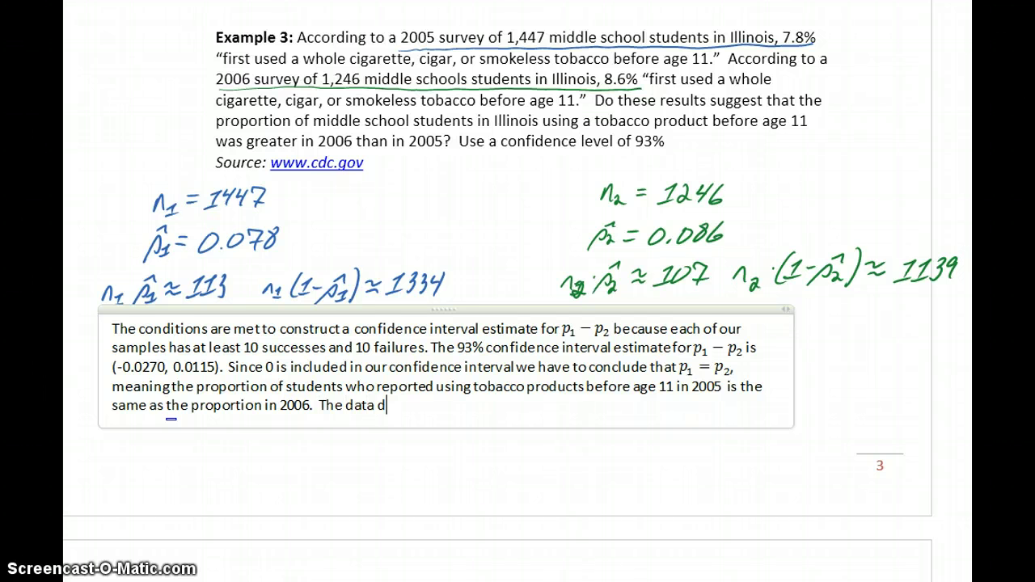
type("oesn't suppor")
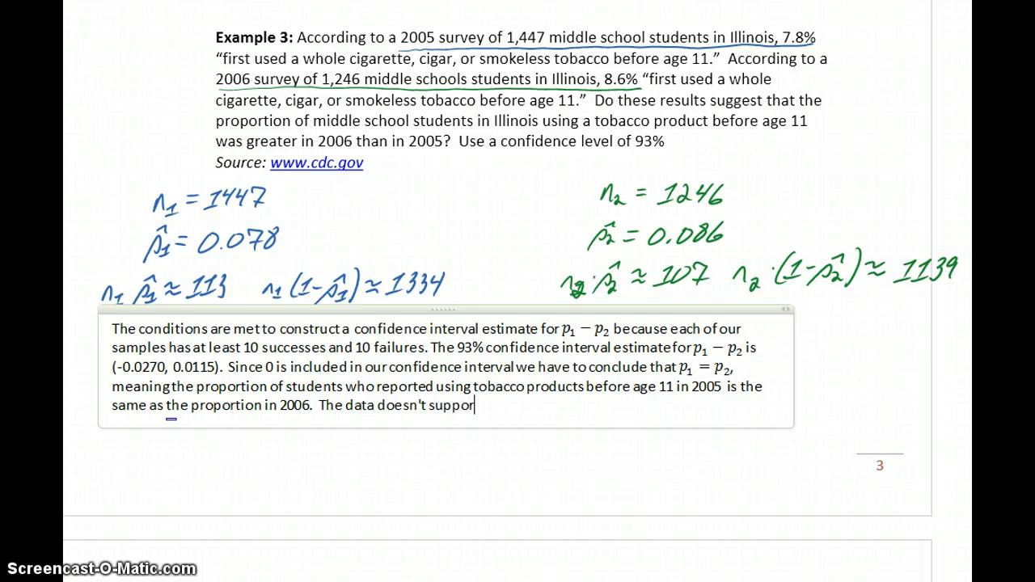
type("t the claim ")
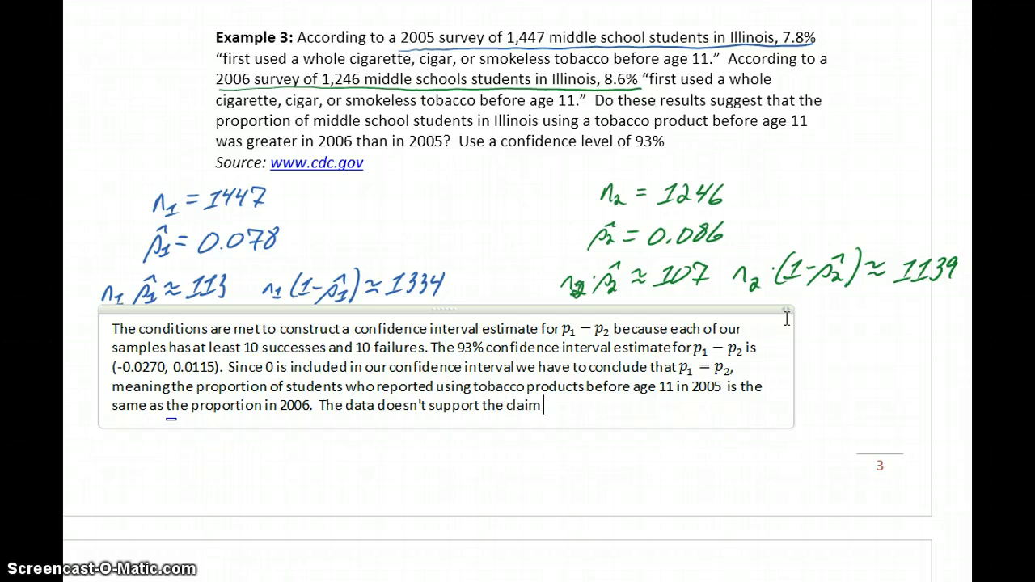
type("that the prop")
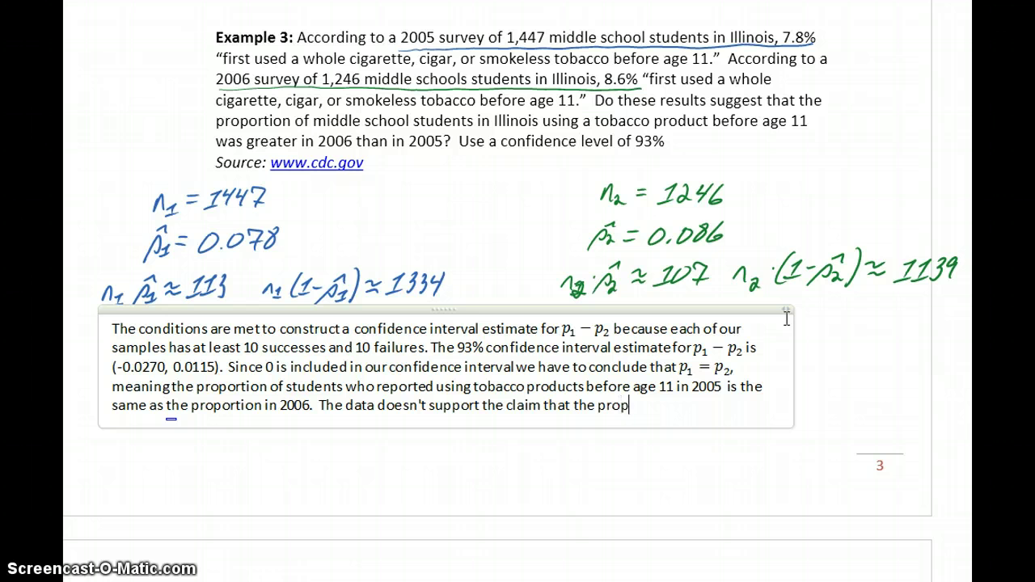
type("ortion was greater in 2006.")
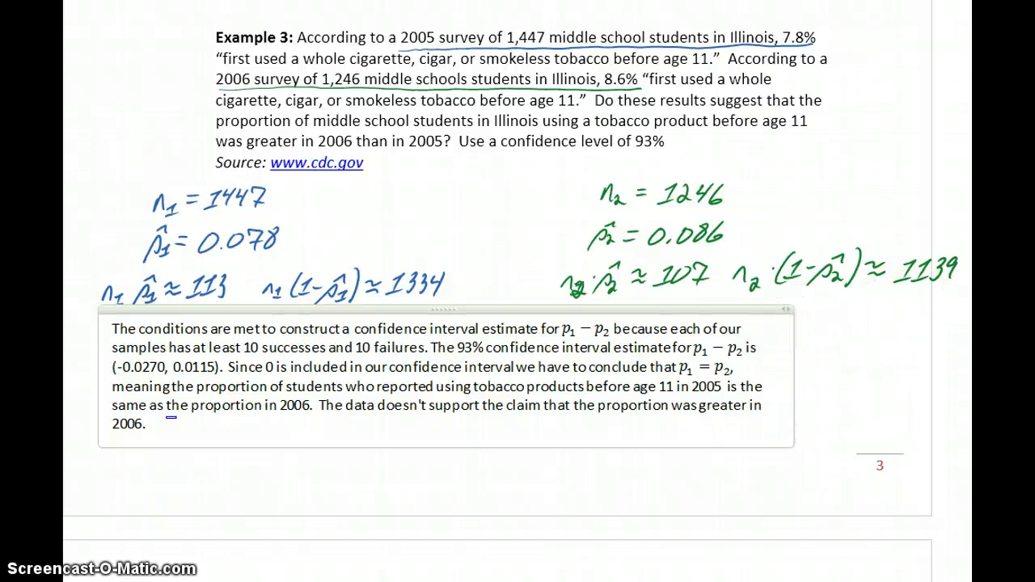
- Scroll down to Example 4 about heart disease in men and women
scroll(518, 291, "down", 10)
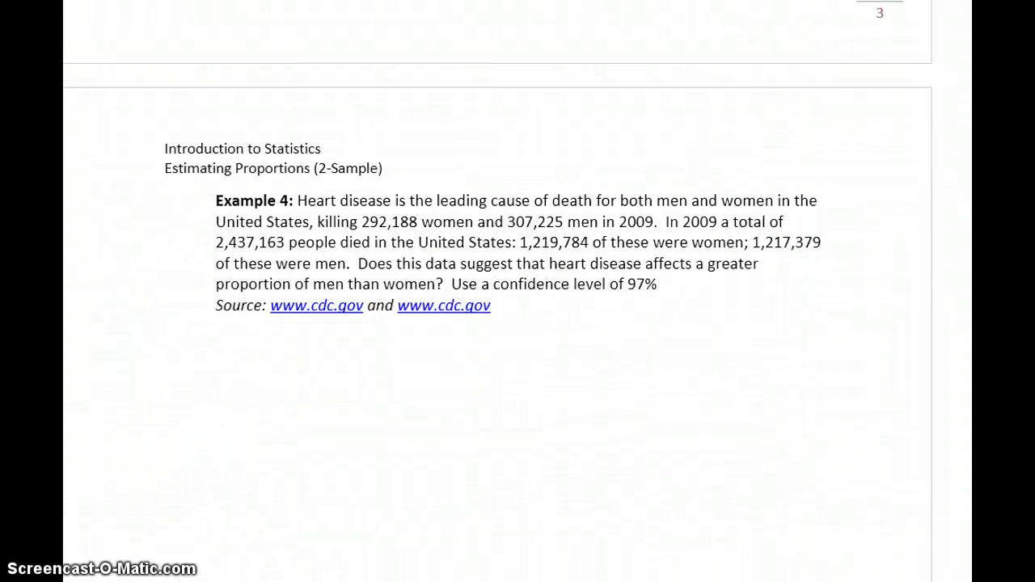